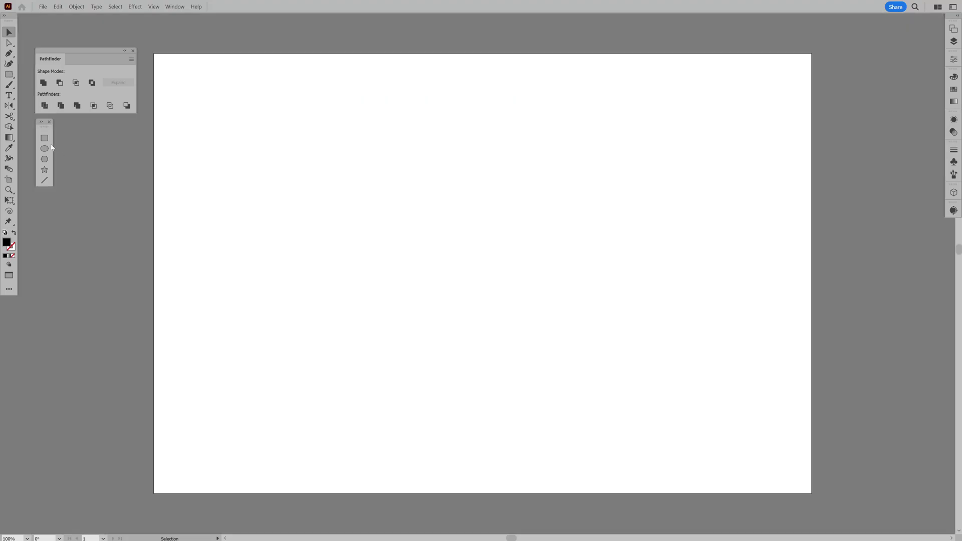
- Draw a long thin black bar and duplicate it into five bars stacked edge to edge
click(44, 139)
drag(304, 173, 718, 186)
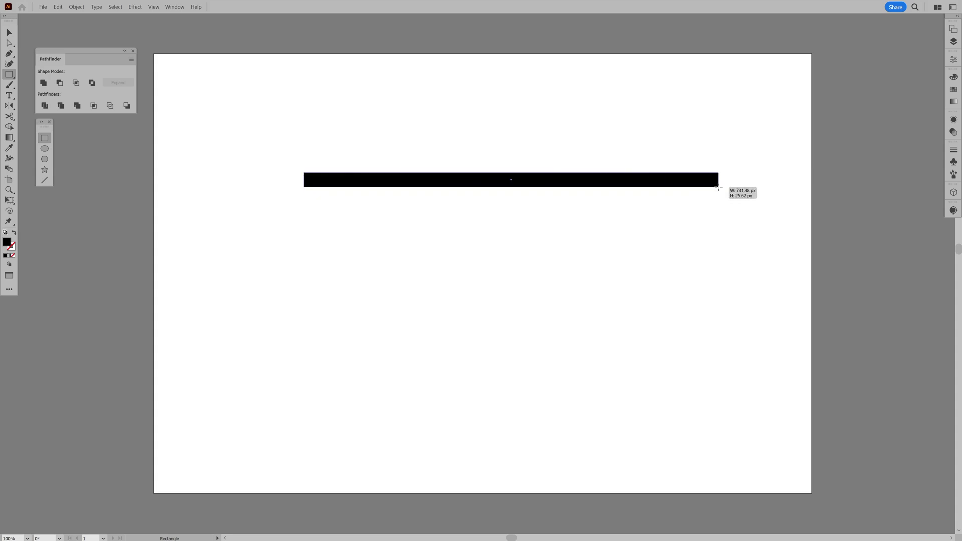
key(v)
mouse_move(390, 184)
mouse_down()
mouse_move(366, 160)
mouse_move(368, 174)
mouse_up()
key(ctrl+d)
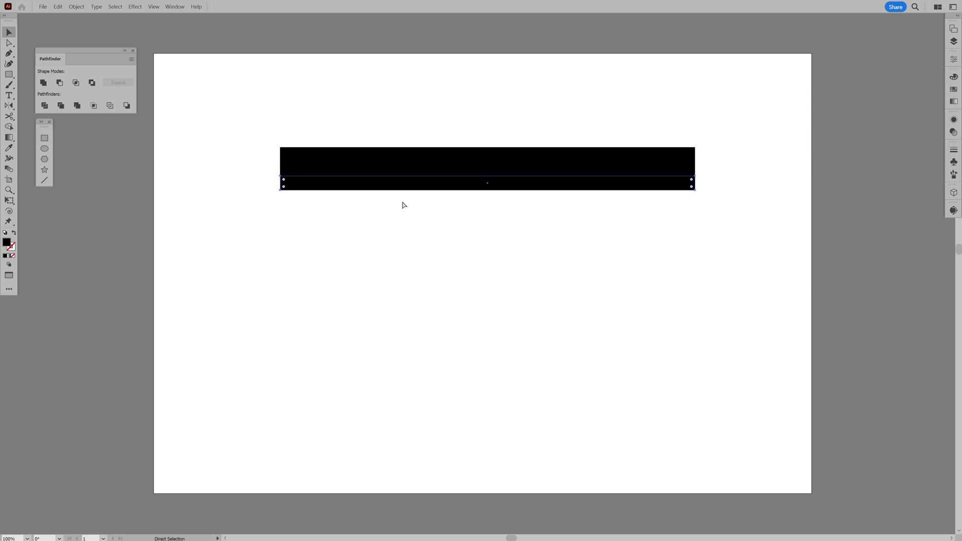
key(ctrl+d)
key(ctrl+d)
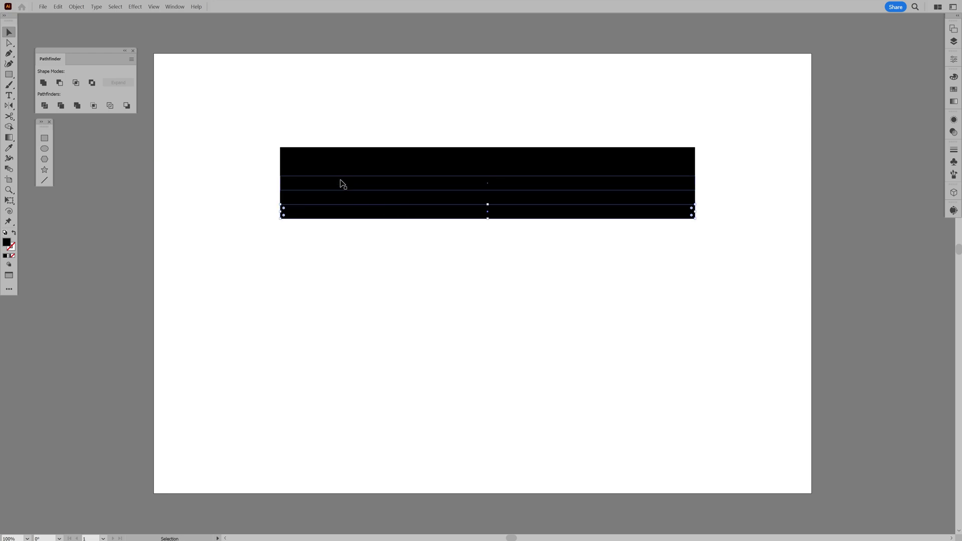
click(339, 174)
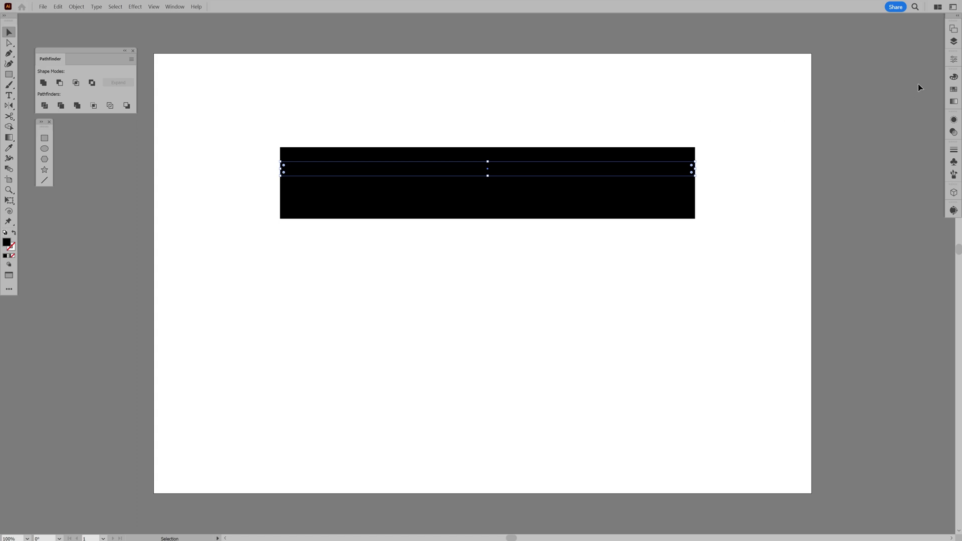
- Color the bars black, magenta, yellow, cyan and purple, then copy the set twice below
click(953, 89)
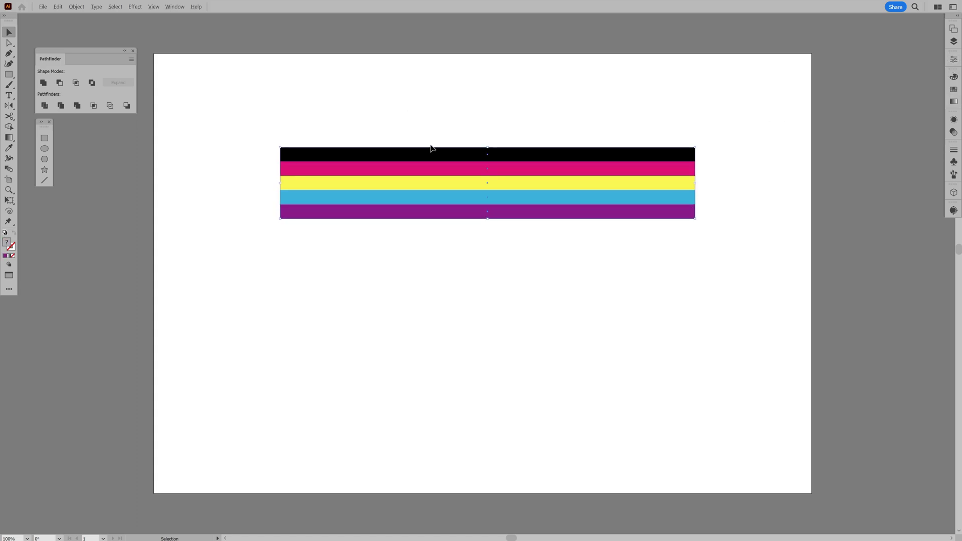
drag(430, 153, 430, 225)
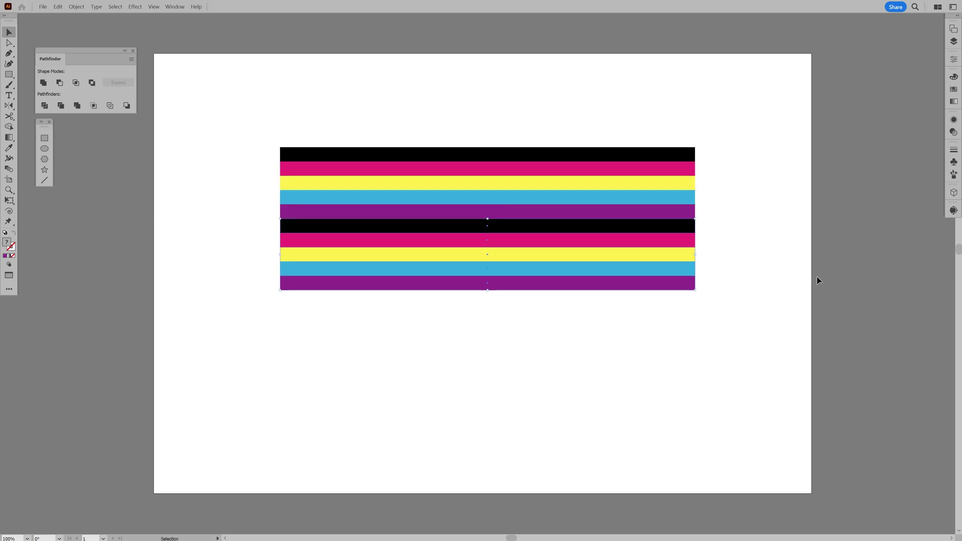
key(ctrl+d)
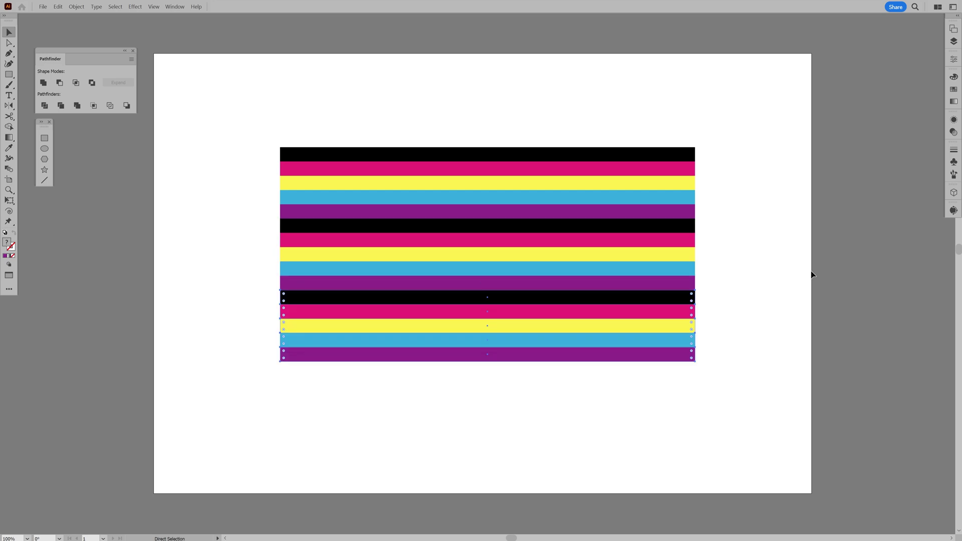
- Select all fifteen stripes and apply an envelope mesh with 4 rows and 4 columns
drag(745, 136, 496, 400)
right_click(500, 277)
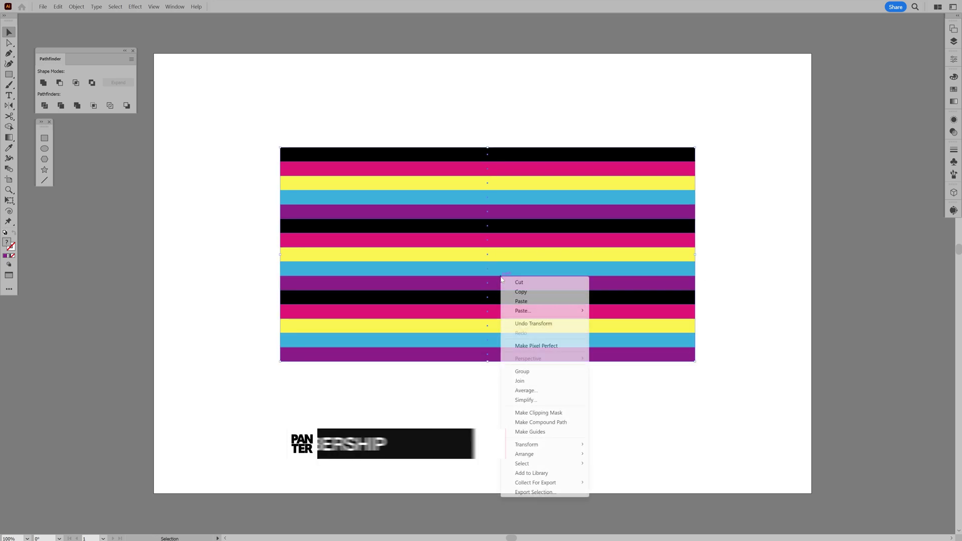
click(519, 381)
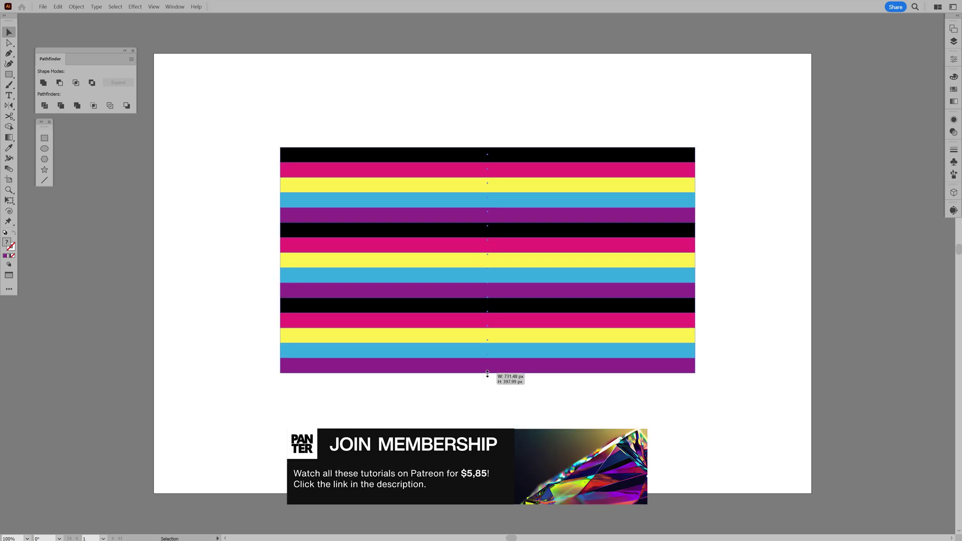
click(76, 6)
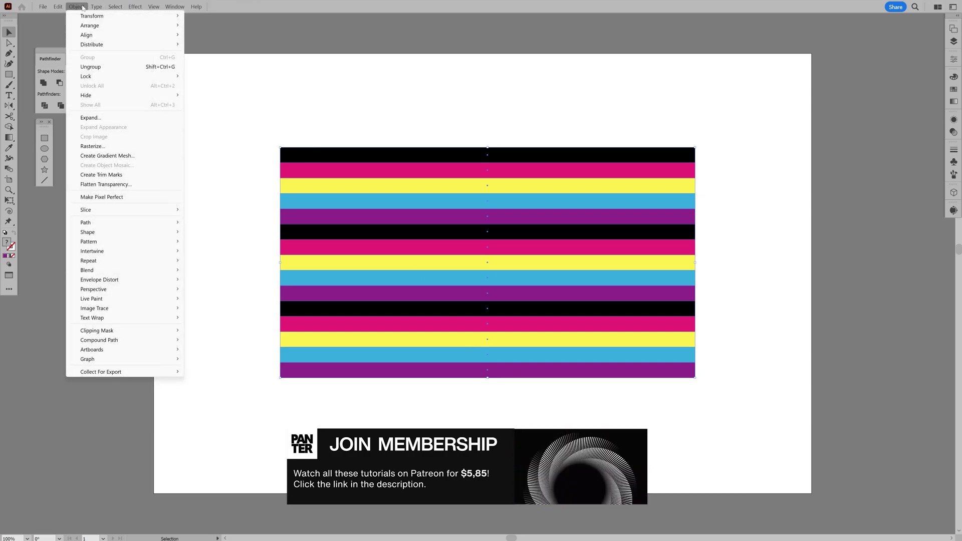
mouse_move(99, 280)
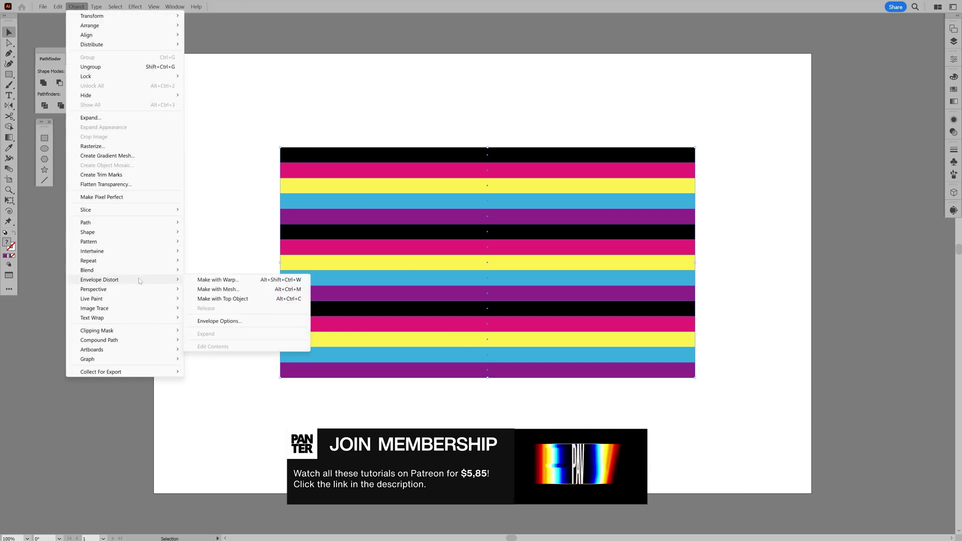
click(218, 289)
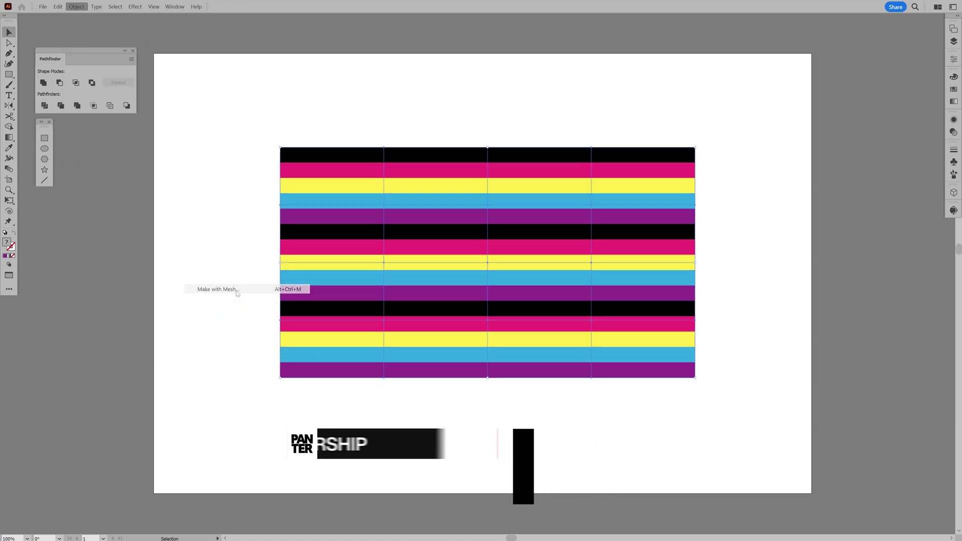
text(4)
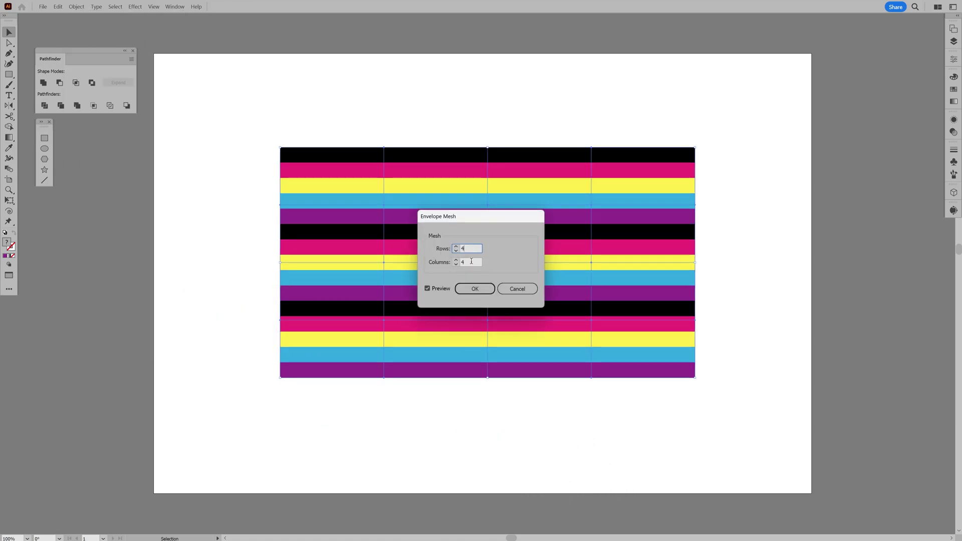
click(474, 289)
- Drag mesh points to bend the stripes into deep, irregular waves
key(ctrl+=)
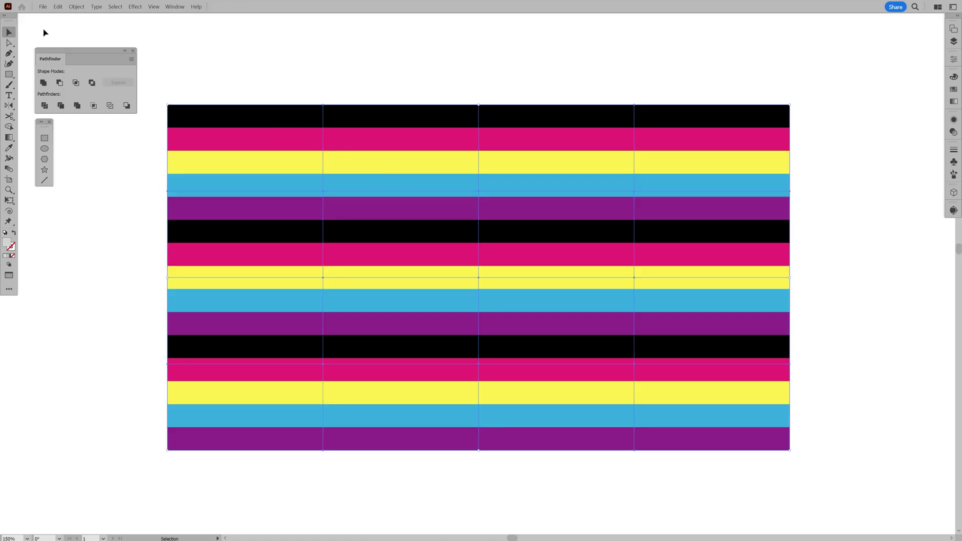
click(9, 43)
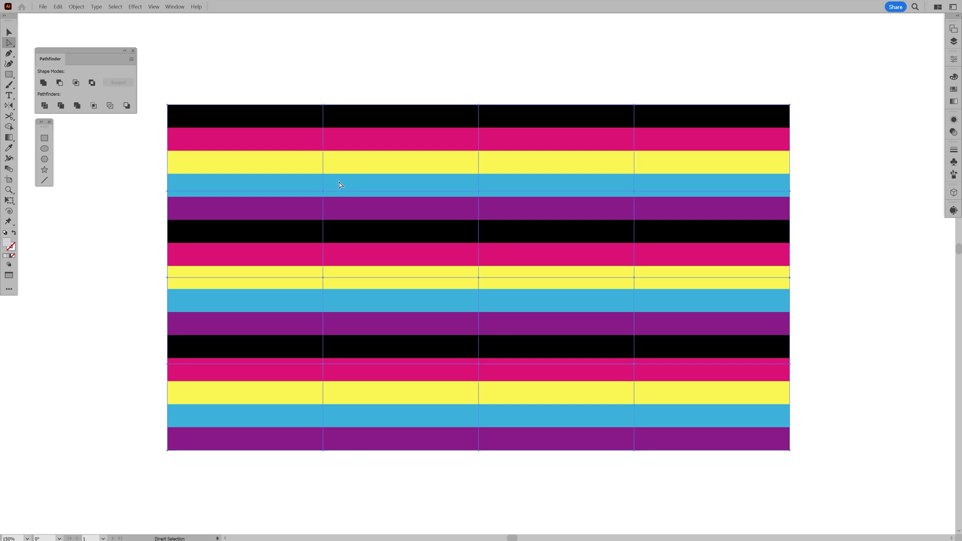
scroll(304, 186, up, 3)
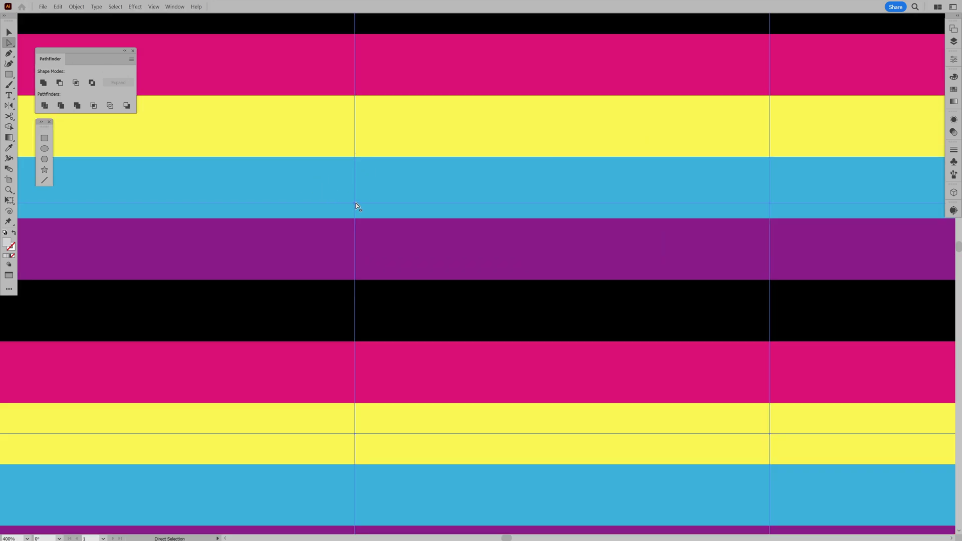
scroll(356, 207, down, 3)
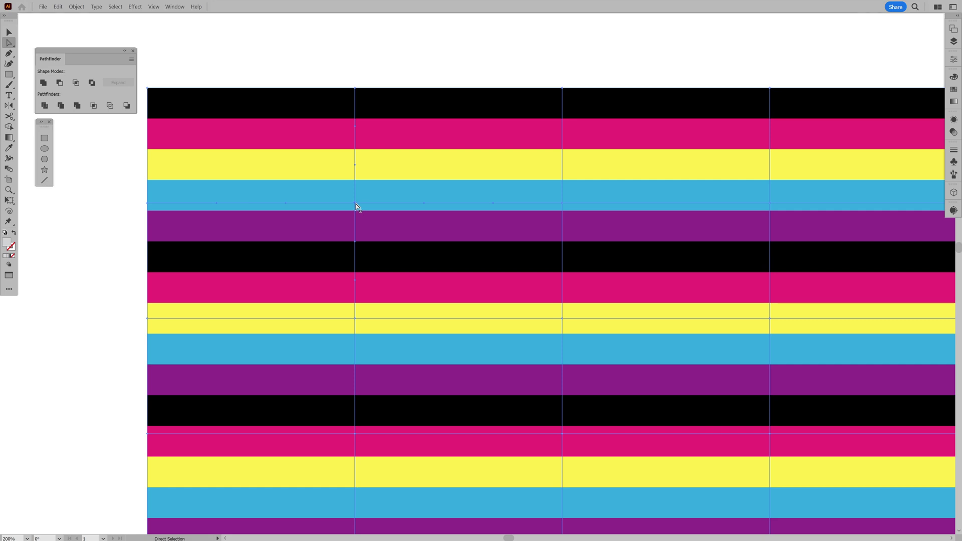
drag(356, 208, 338, 285)
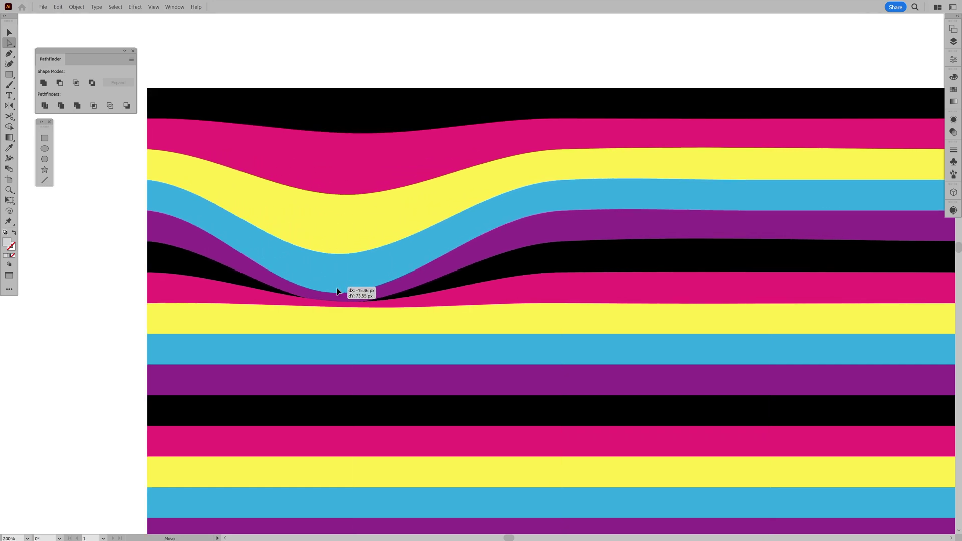
drag(337, 281, 362, 286)
scroll(465, 251, down, 2)
scroll(478, 186, right, 3)
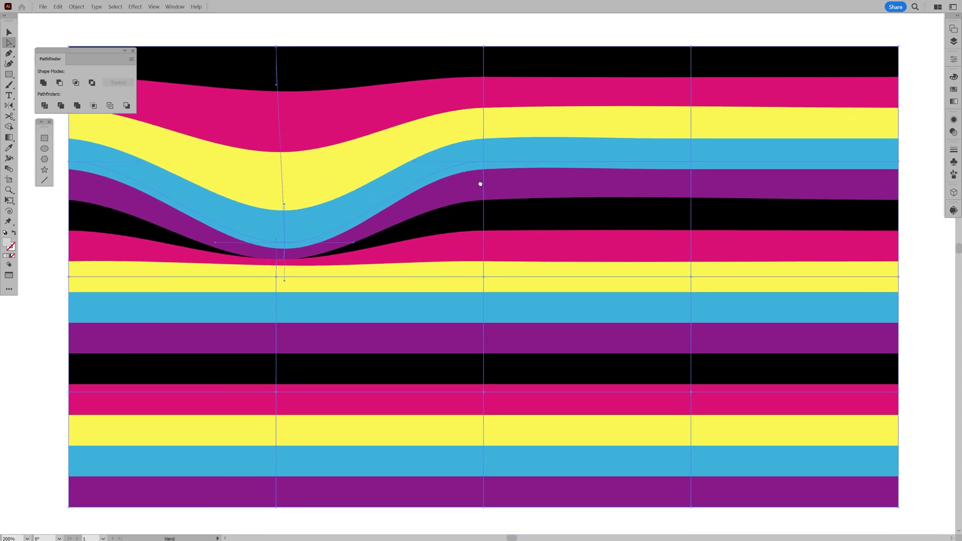
drag(469, 161, 606, 221)
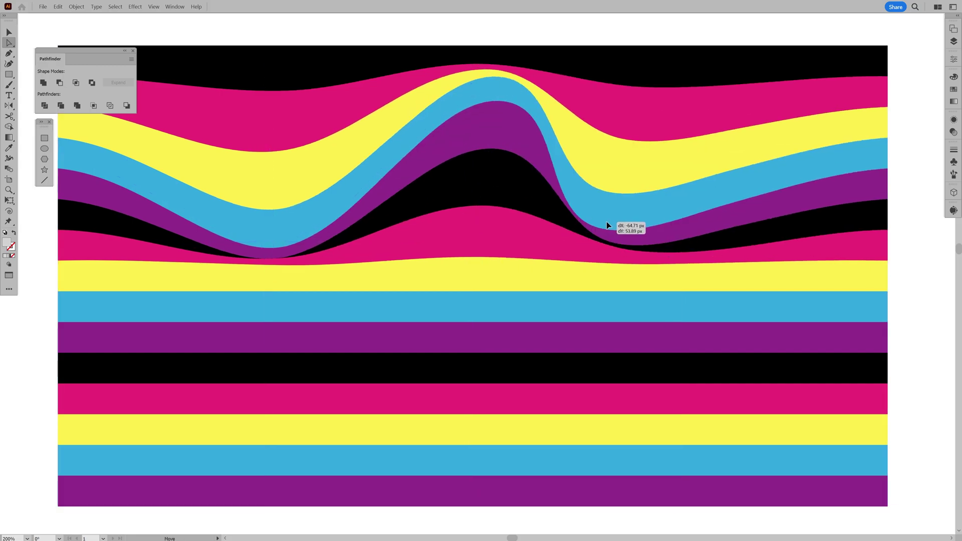
mouse_move(673, 278)
mouse_down()
mouse_move(474, 392)
mouse_move(466, 288)
mouse_up()
drag(608, 225, 643, 241)
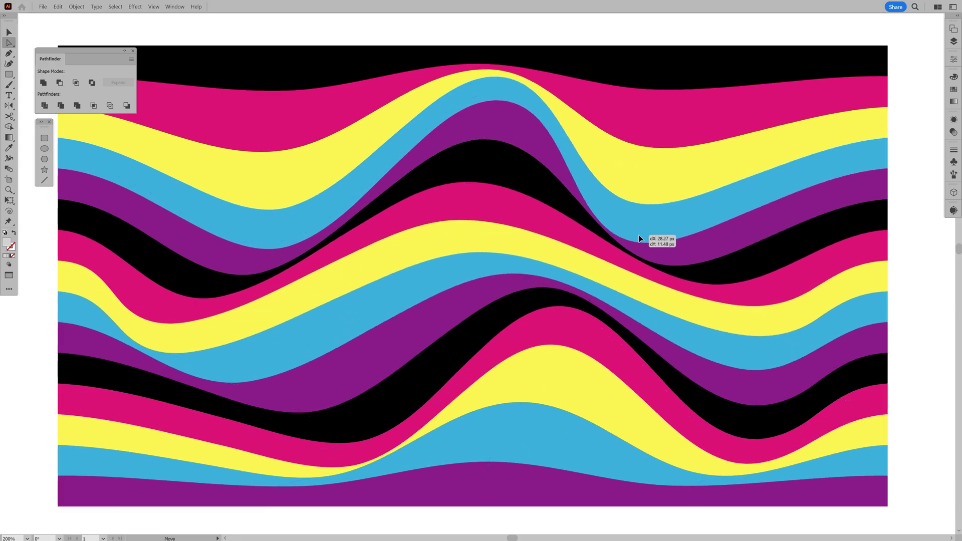
drag(680, 390, 767, 442)
drag(164, 338, 173, 402)
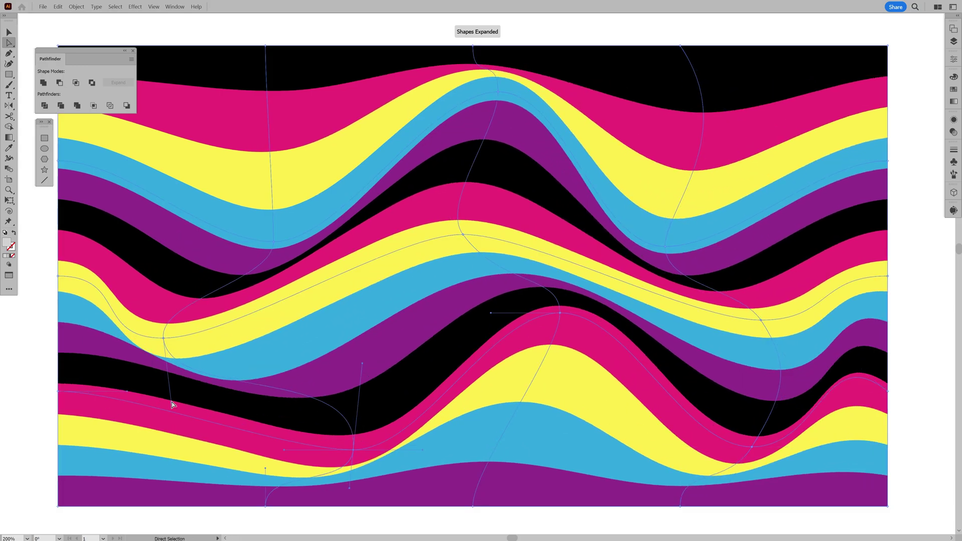
- Expand the warped envelope into ordinary editable paths
click(901, 287)
key(v)
click(437, 147)
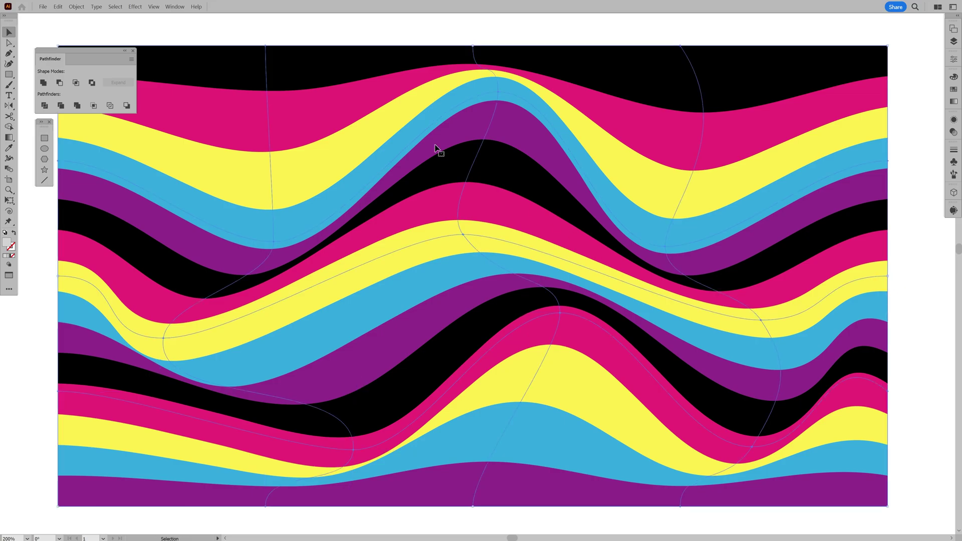
click(77, 6)
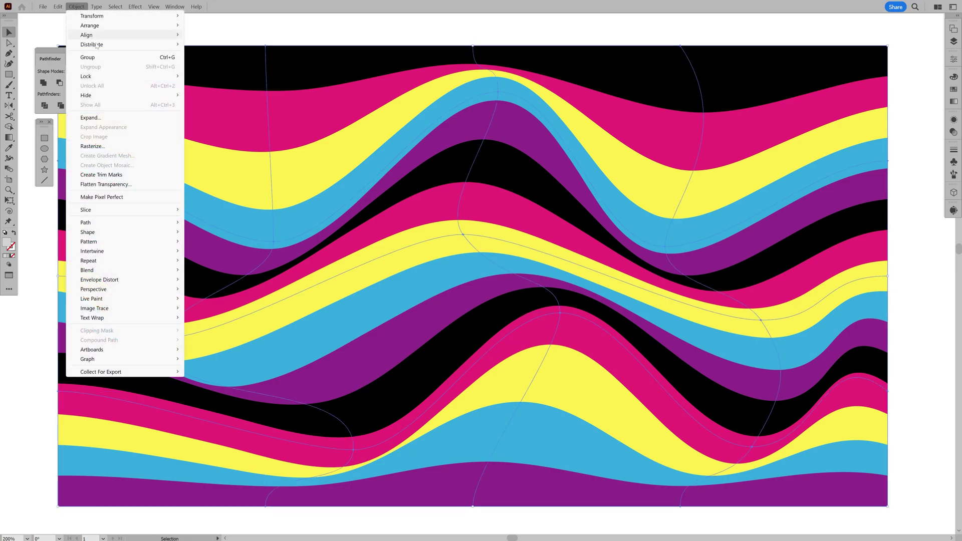
click(97, 118)
click(468, 315)
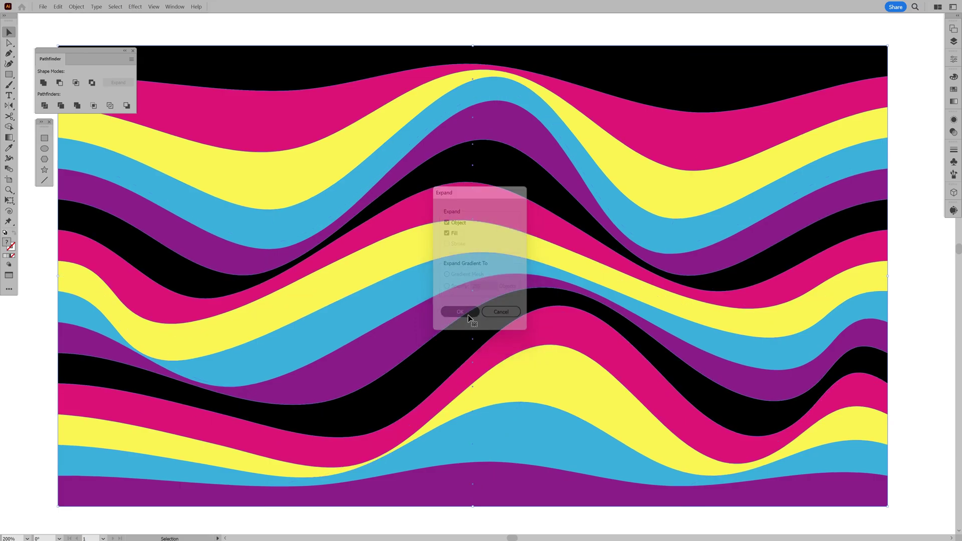
key(ctrl+minus)
right_click(536, 215)
click(572, 328)
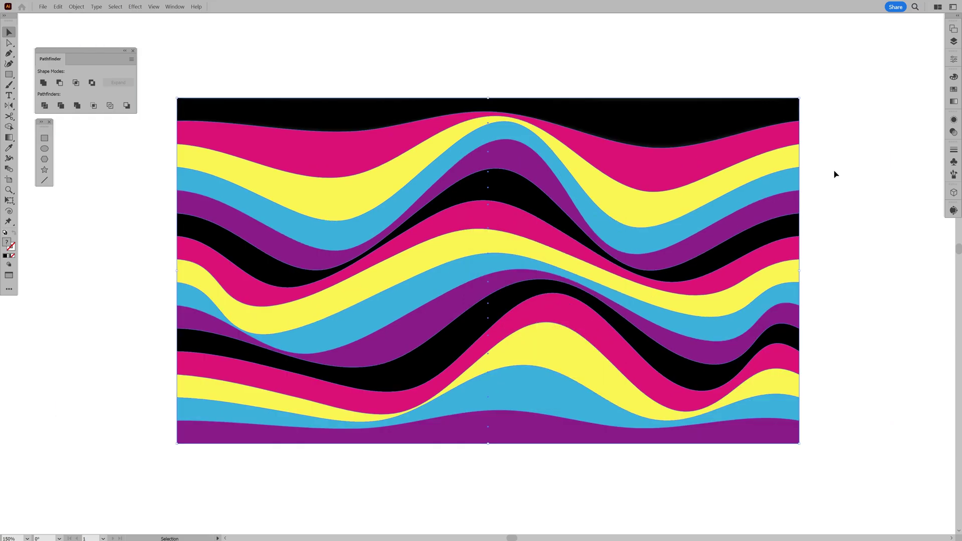
- Apply the Inflate 3D type to the colored wave stripes
click(953, 192)
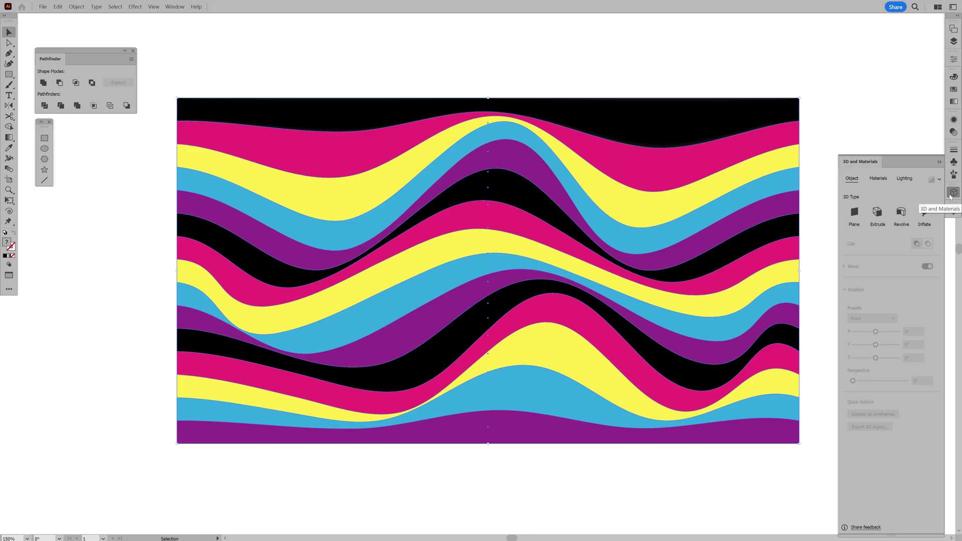
click(174, 7)
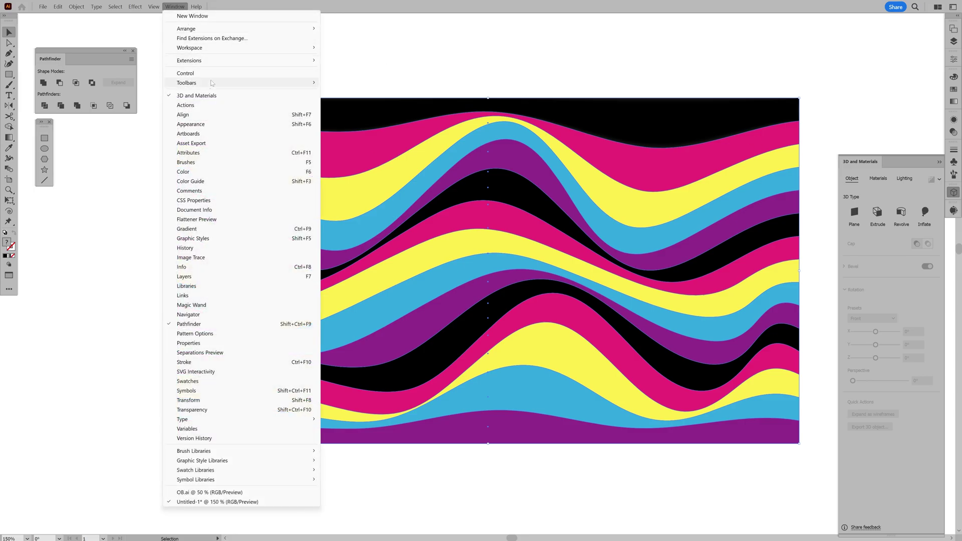
click(643, 67)
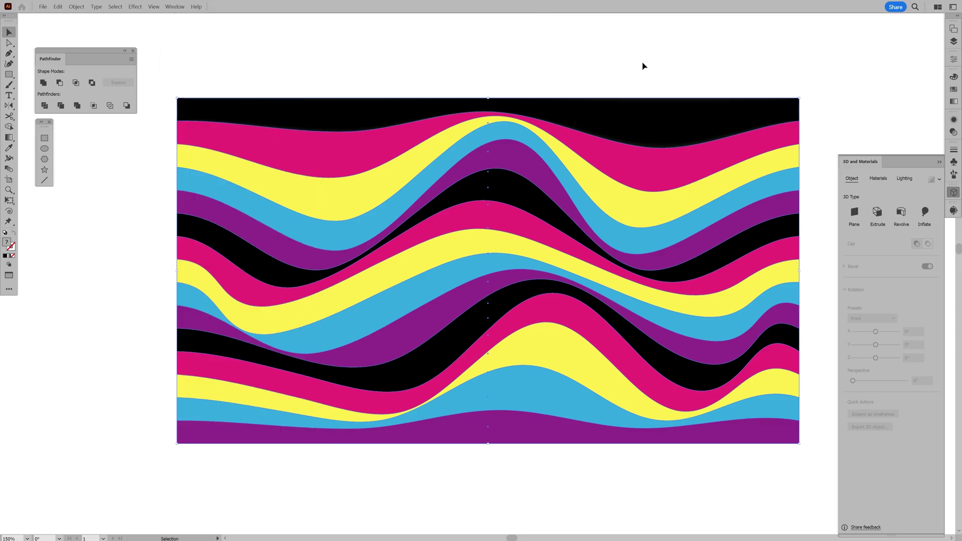
click(924, 213)
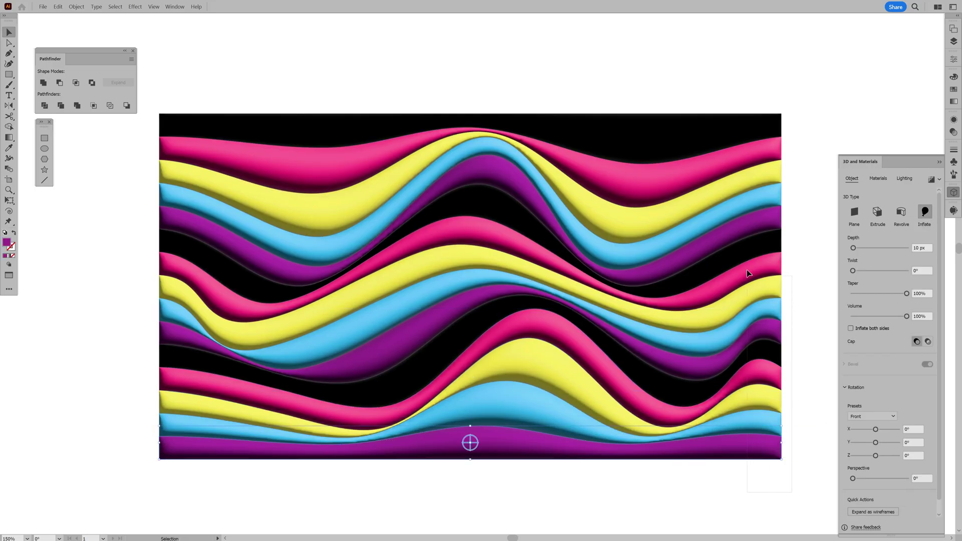
- Apply Inflate to the black bands as well
click(714, 114)
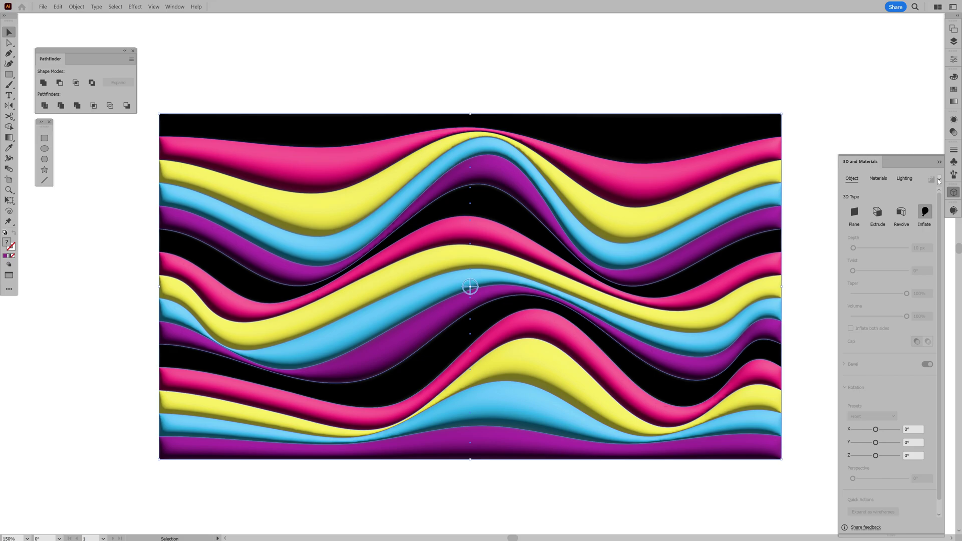
click(804, 185)
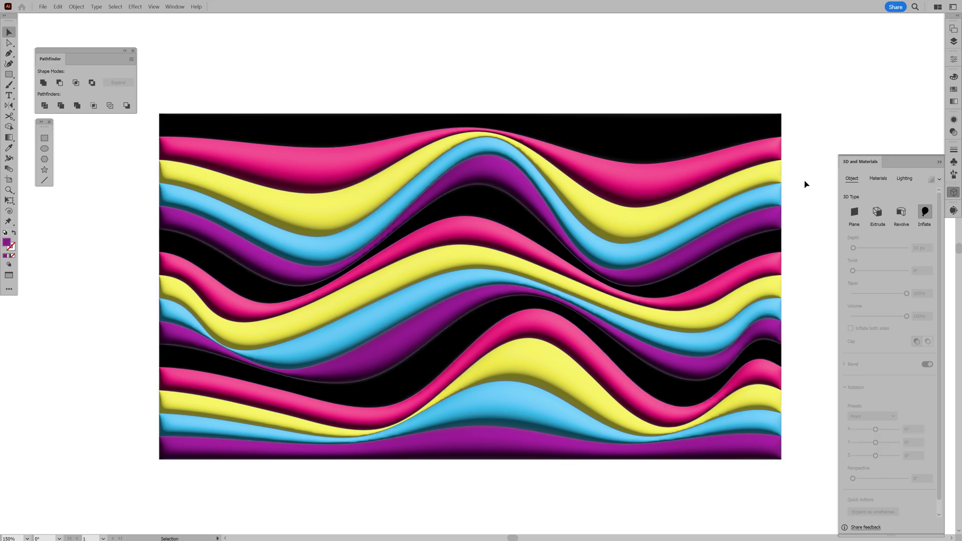
click(735, 127)
click(931, 178)
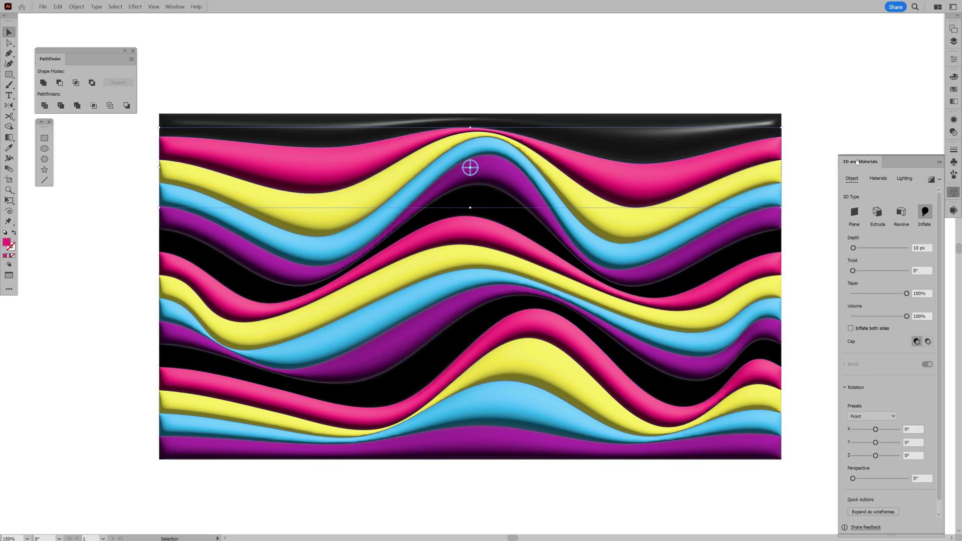
- Set the magenta band's material Metallic value to 0.54
click(879, 178)
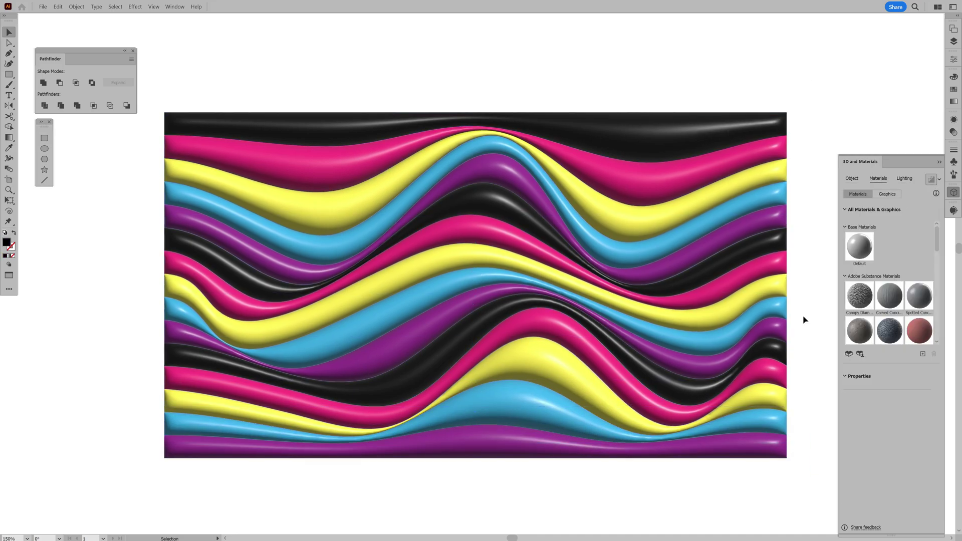
drag(727, 188, 727, 103)
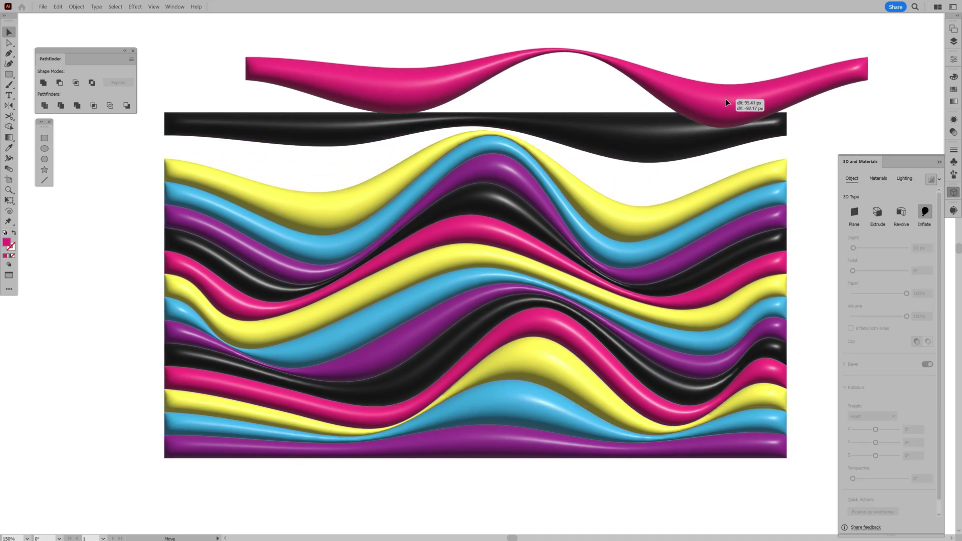
key(ctrl+z)
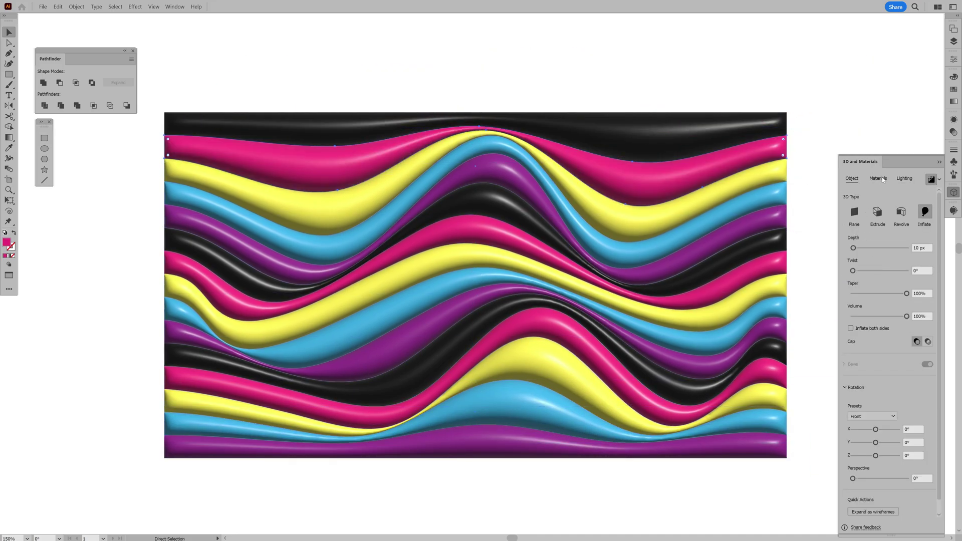
click(879, 178)
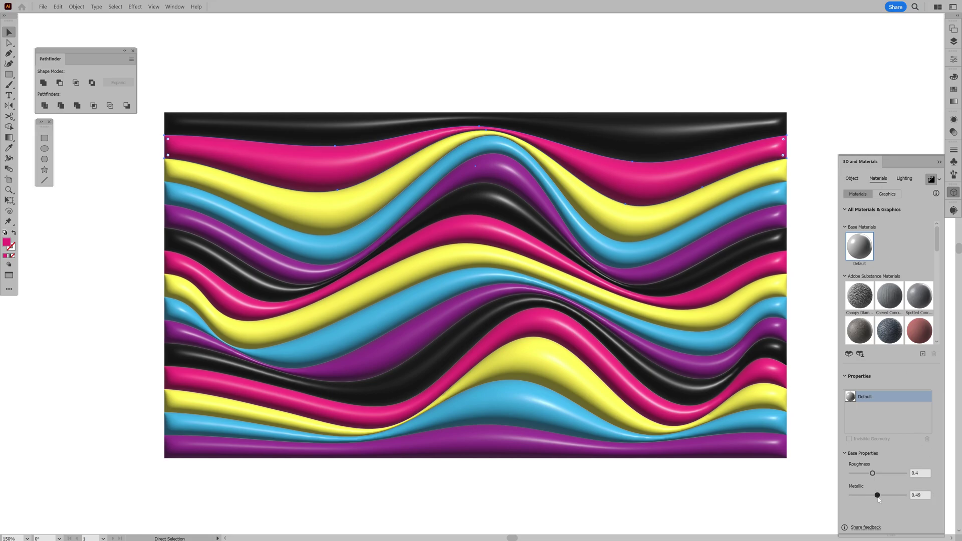
drag(879, 496, 880, 496)
- Select a yellow band and zoom in on the tube artwork
key(v)
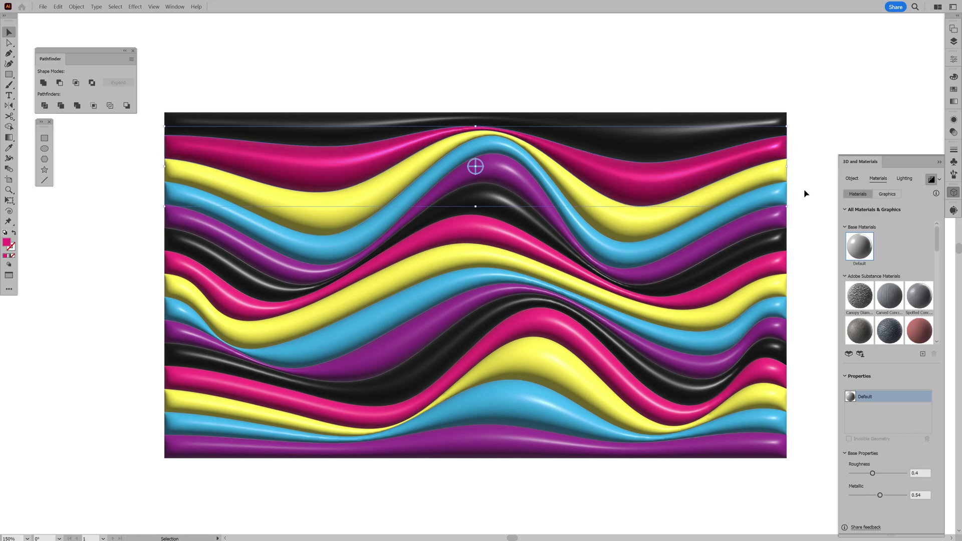
click(805, 193)
click(770, 175)
key(z)
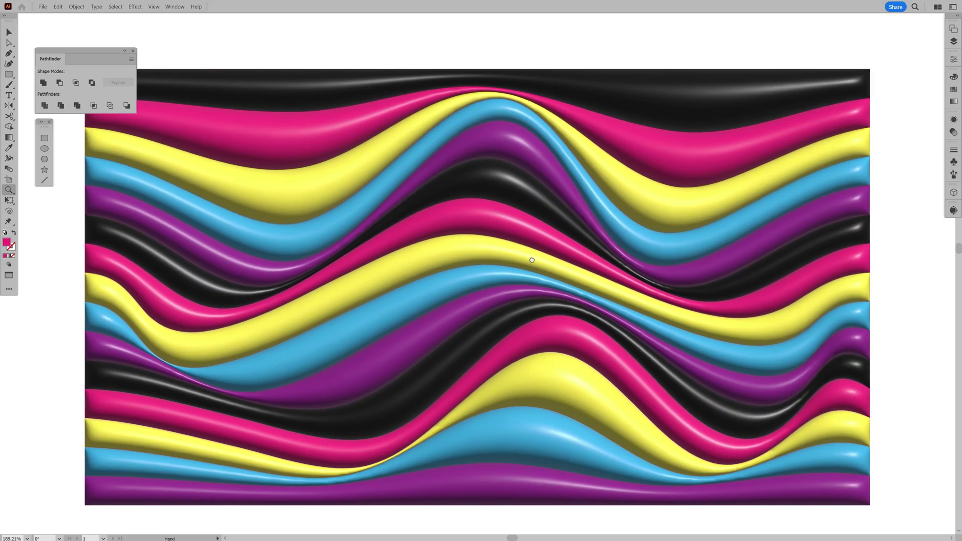
drag(586, 270, 654, 273)
key(v)
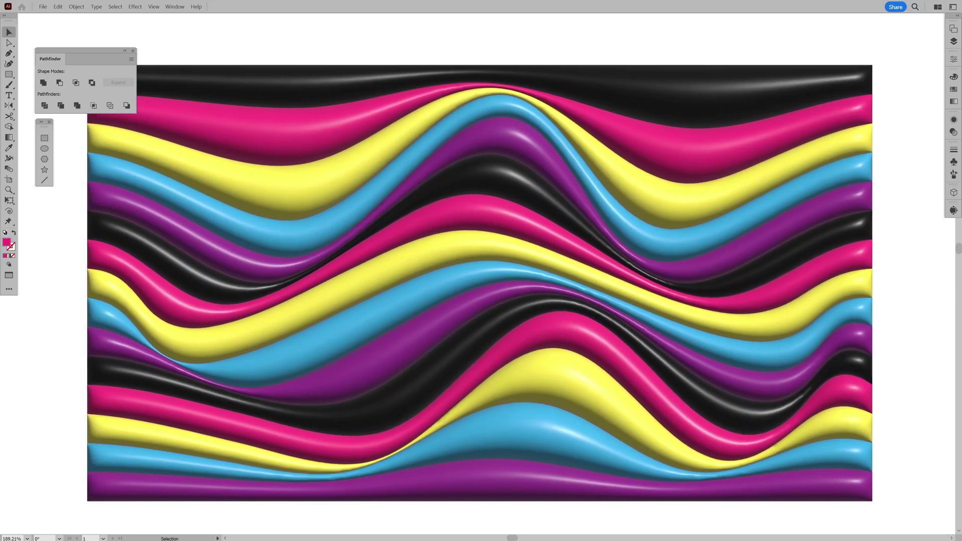